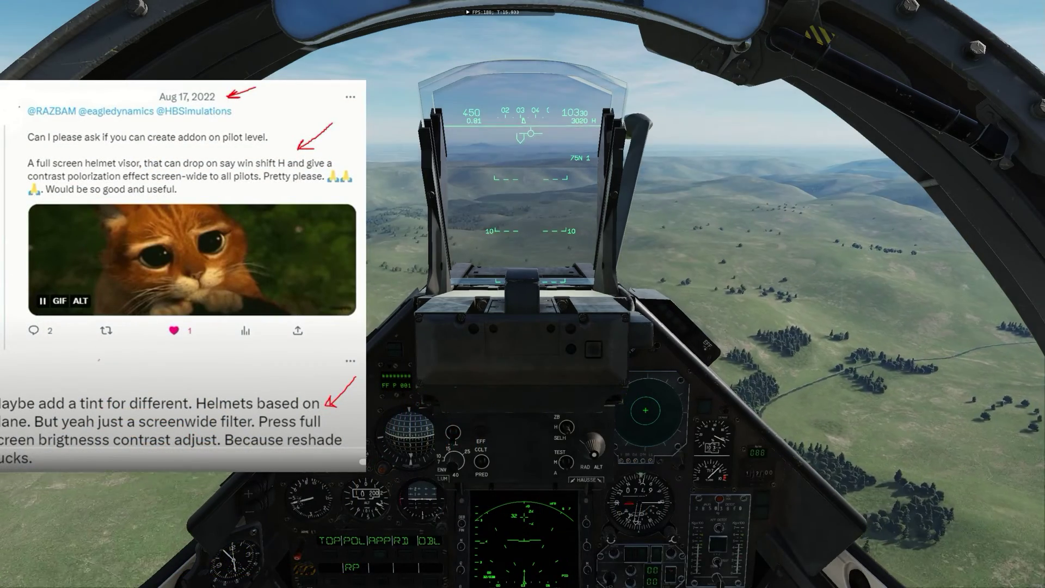
- Bring up the kneeboard in the cockpit, view the Ground Crew Notices page, and hide the kneeboard again
{"action": "key", "text": "shift+k"}
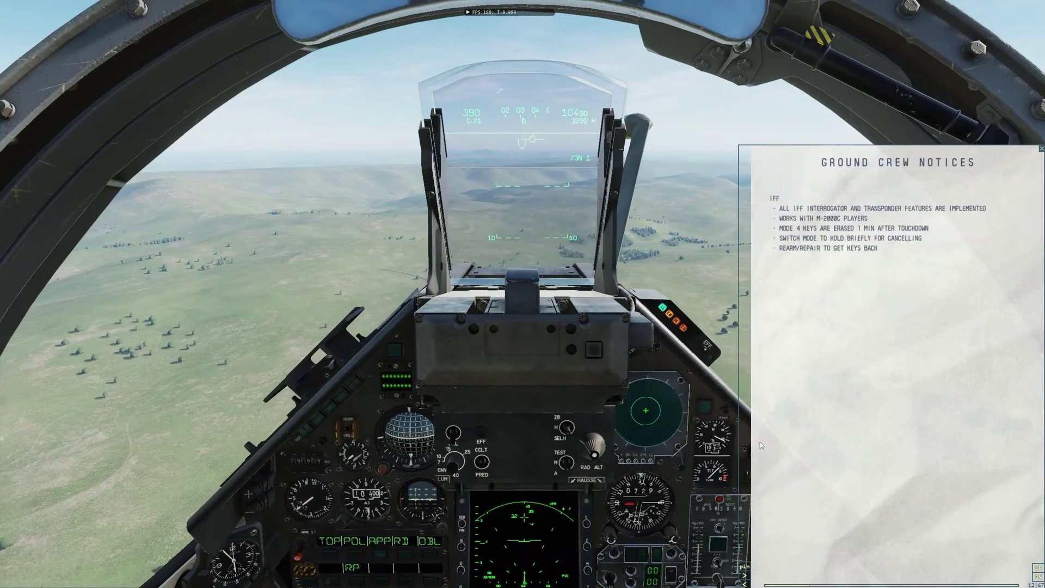
{"action": "key", "text": "shift+k"}
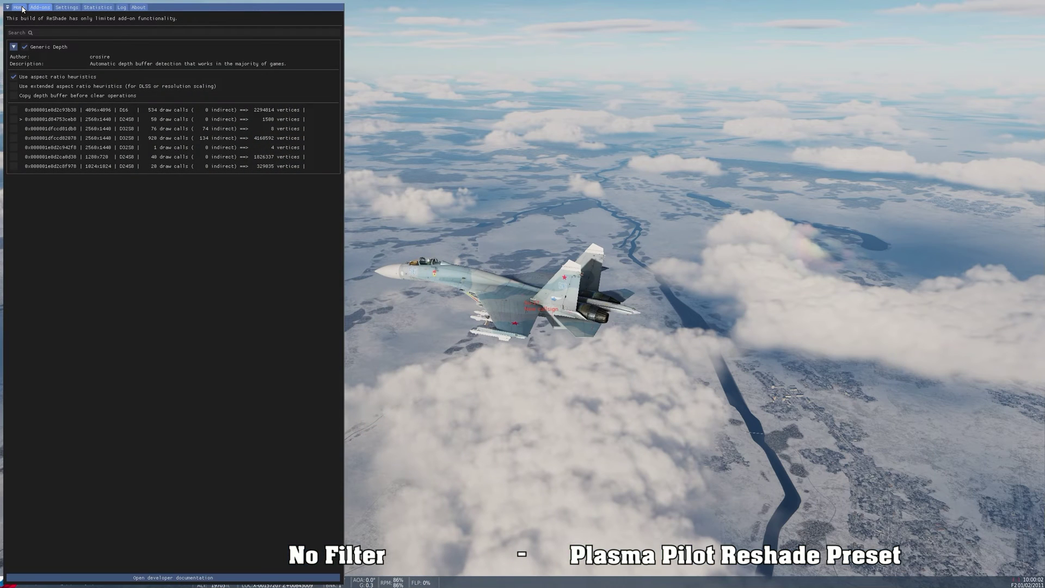
- Load PLASMA_PRESET.ini as the ReShade preset, enable the effects and close the overlay
{"action": "left_click", "coordinate": [21, 8]}
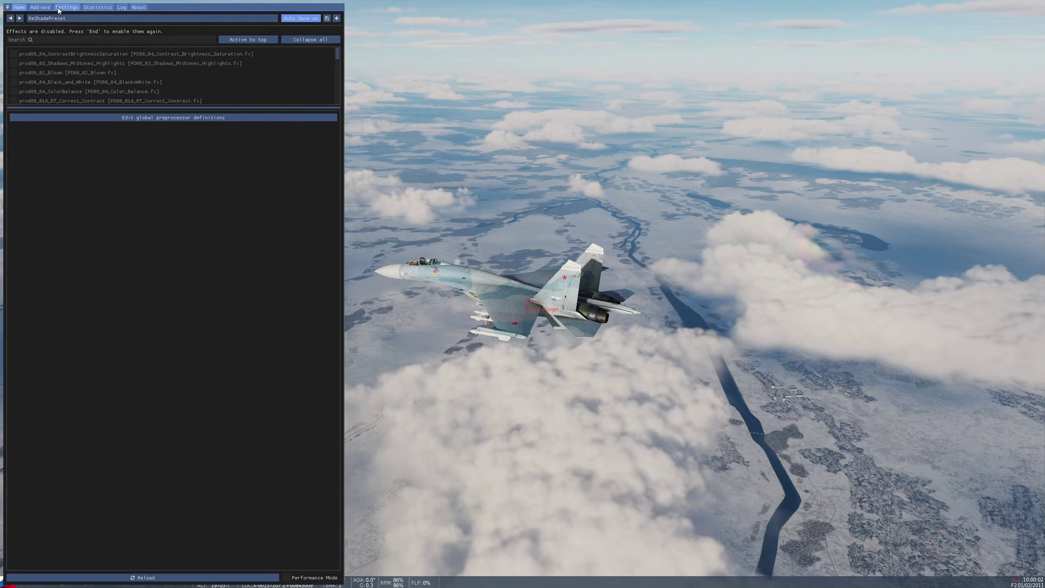
{"action": "left_click", "coordinate": [77, 21]}
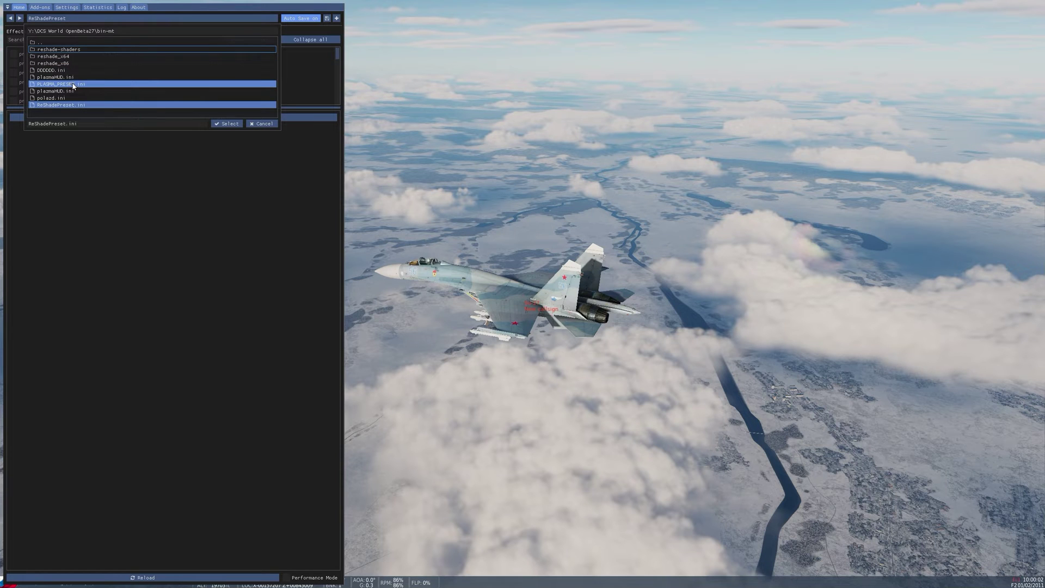
{"action": "left_click", "coordinate": [225, 124]}
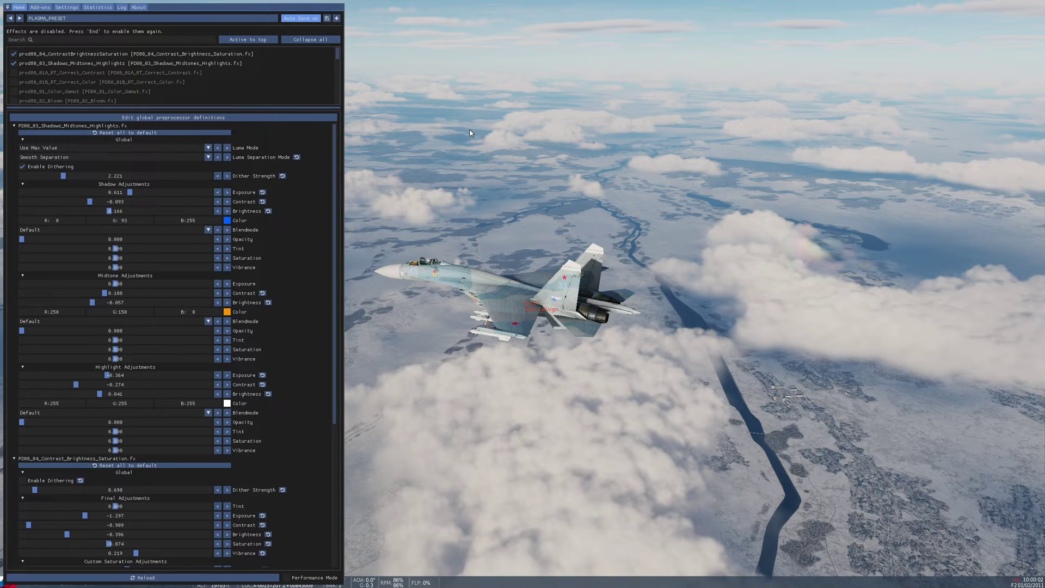
{"action": "key", "text": "End"}
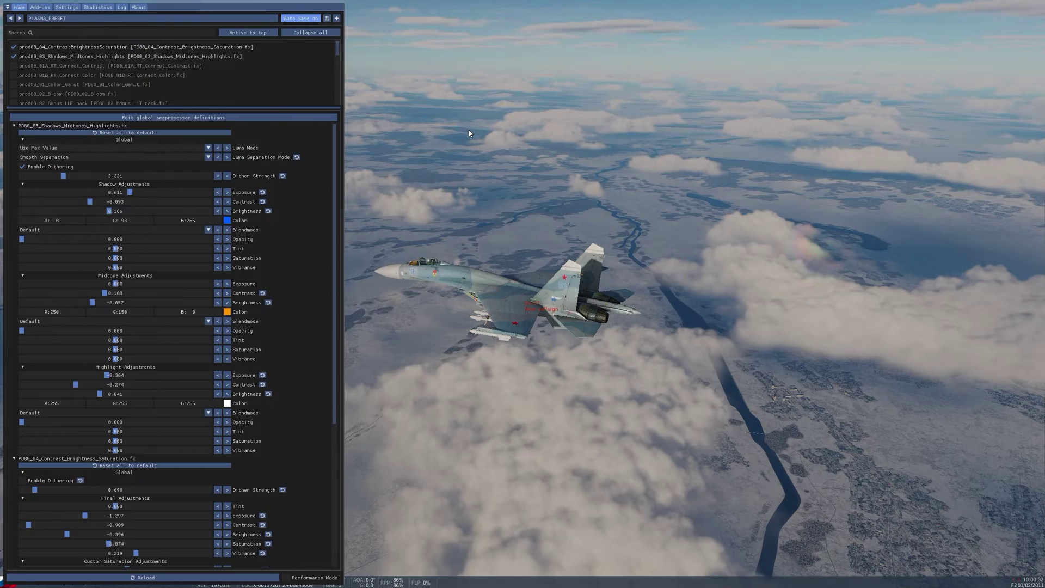
{"action": "key", "text": "Home"}
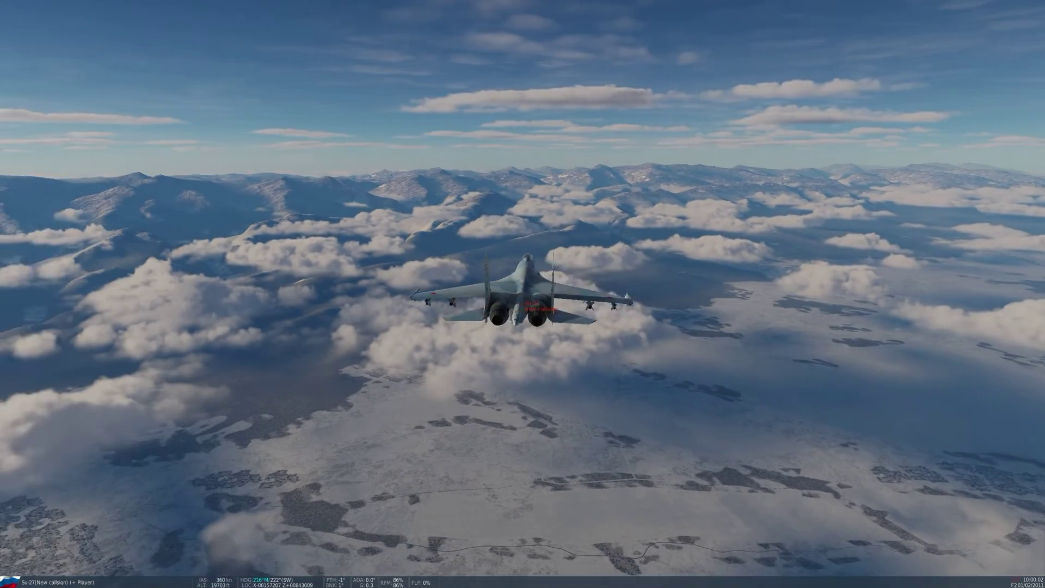
- From the cockpit view, raise the preset's Shadow Adjustments exposure to 1.440 and lower it back down
{"action": "key", "text": "F1"}
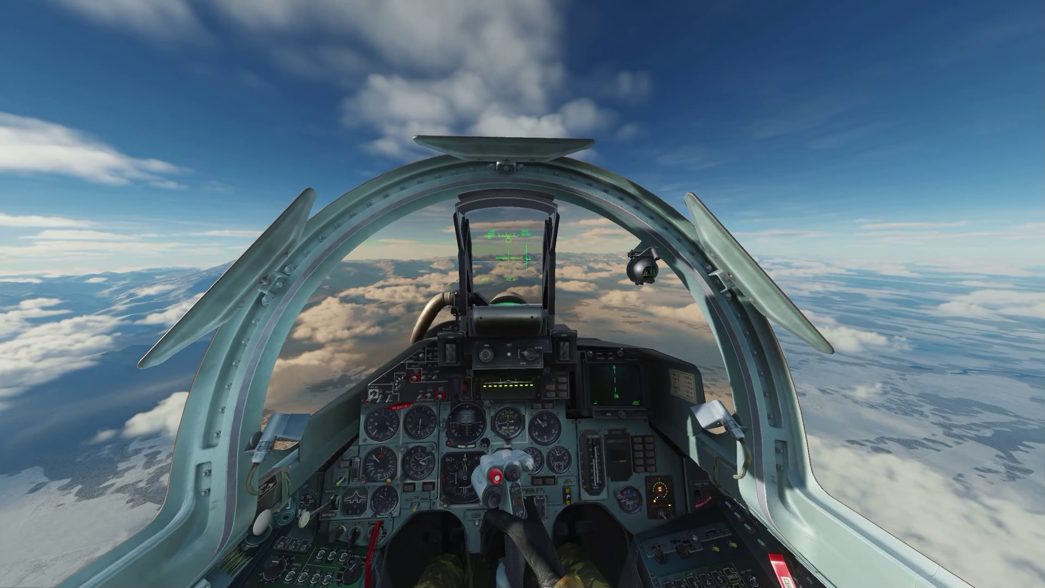
{"action": "key", "text": "Home"}
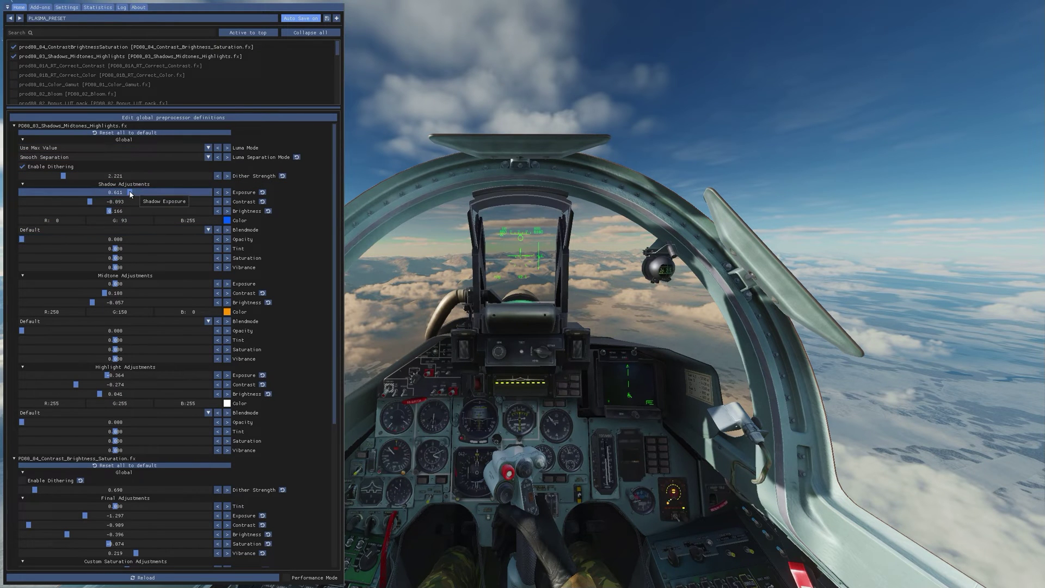
{"action": "left_click_drag", "start_coordinate": [130, 192], "coordinate": [149, 201]}
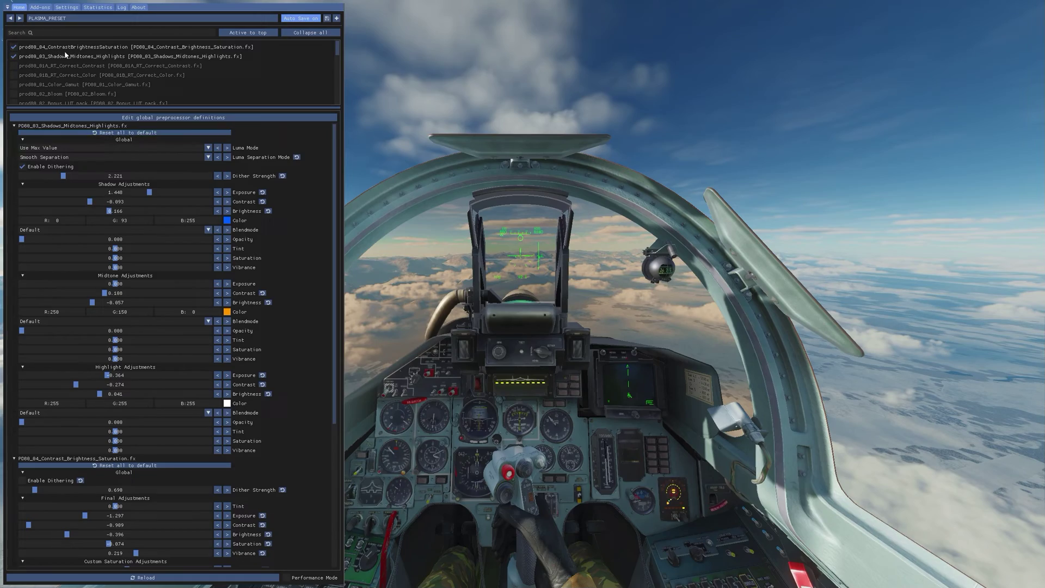
{"action": "left_click_drag", "start_coordinate": [149, 192], "coordinate": [133, 196]}
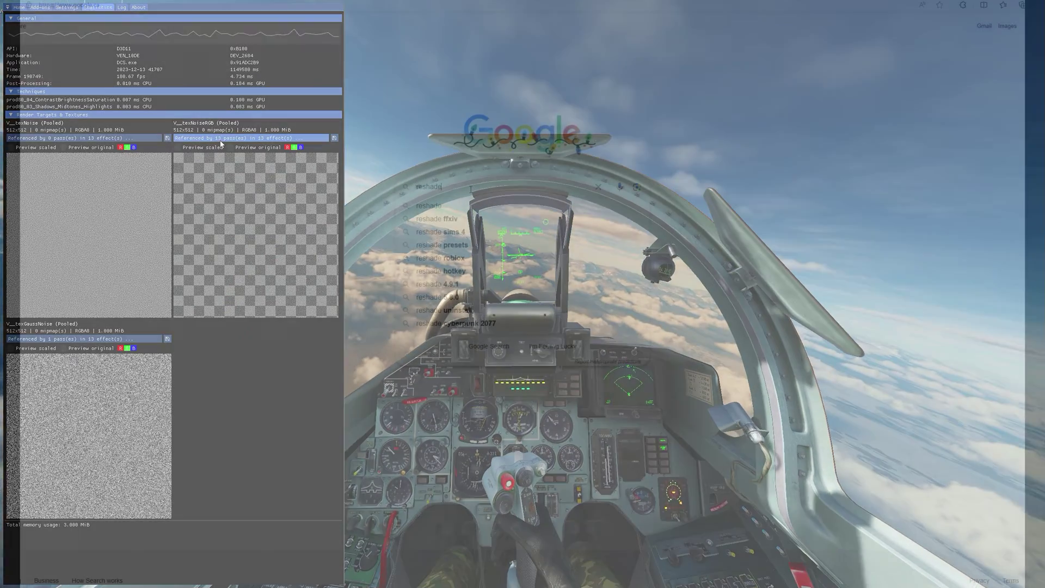
- Go to reshade.me in the browser, download the standard ReShade 5.9.2 version and run its setup
{"action": "type", "text": ".me"}
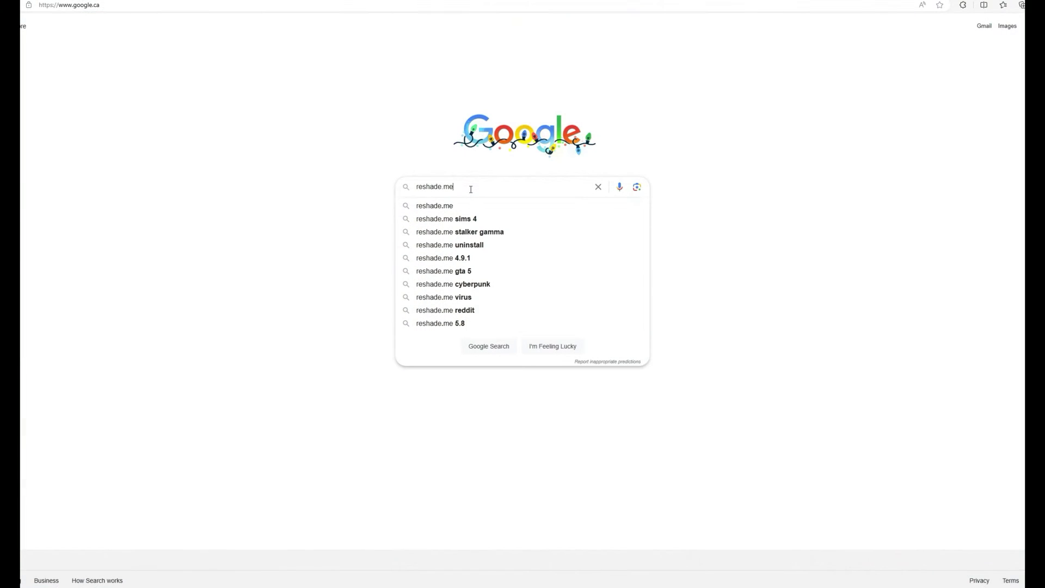
{"action": "key", "text": "Return"}
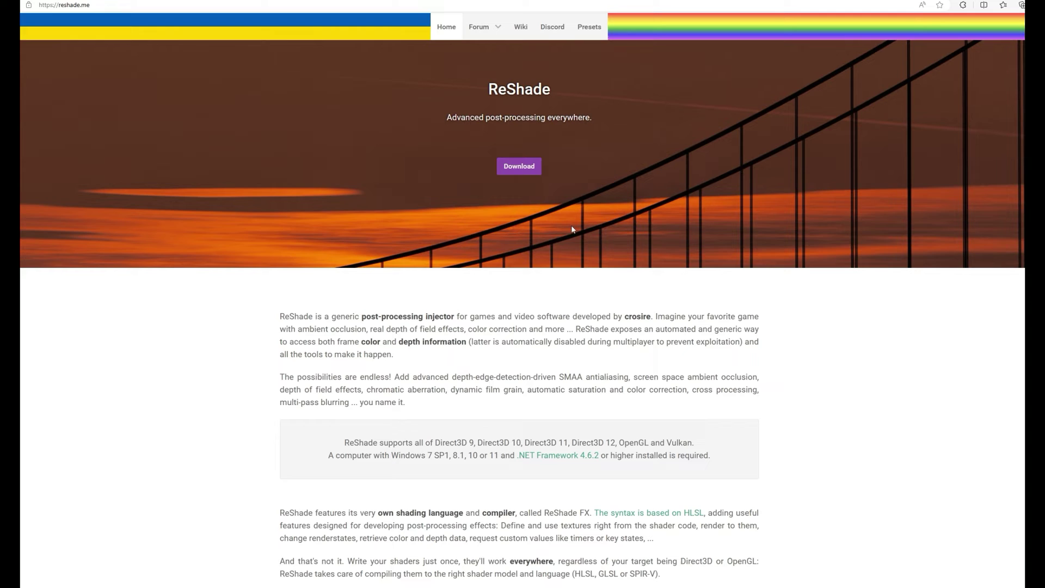
{"action": "left_click", "coordinate": [520, 166]}
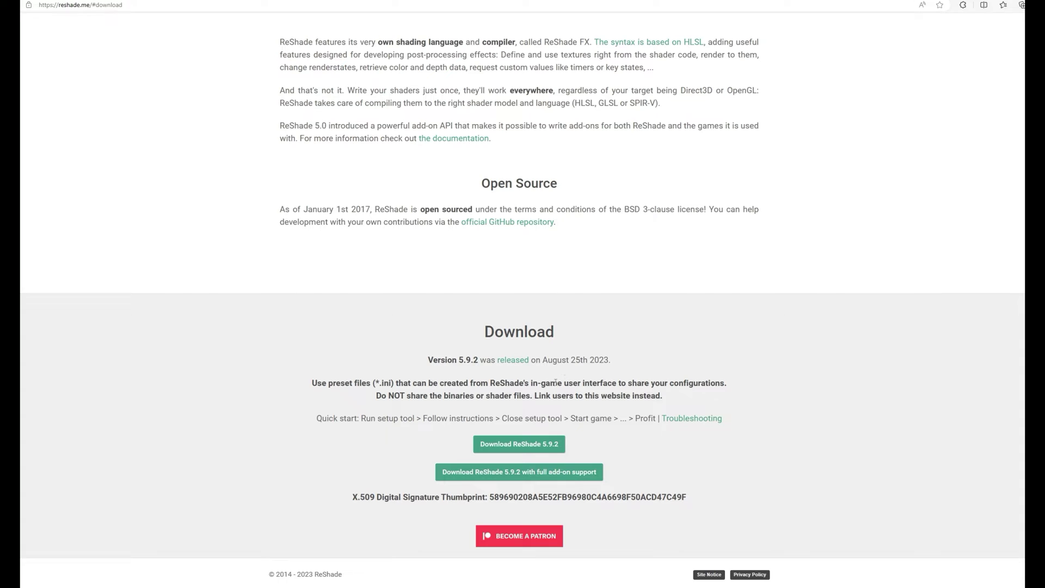
{"action": "left_click", "coordinate": [520, 449]}
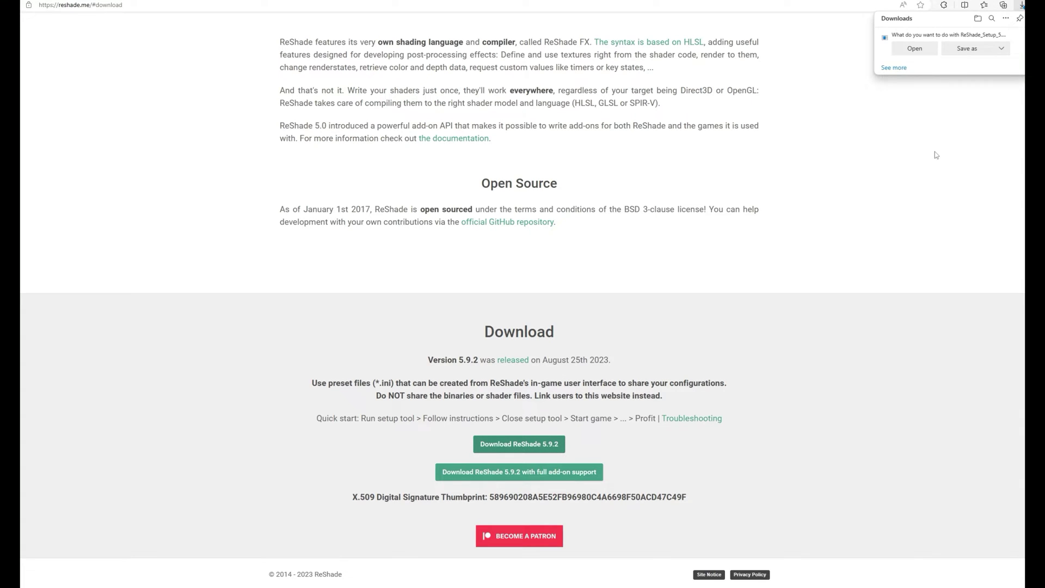
{"action": "left_click", "coordinate": [913, 49]}
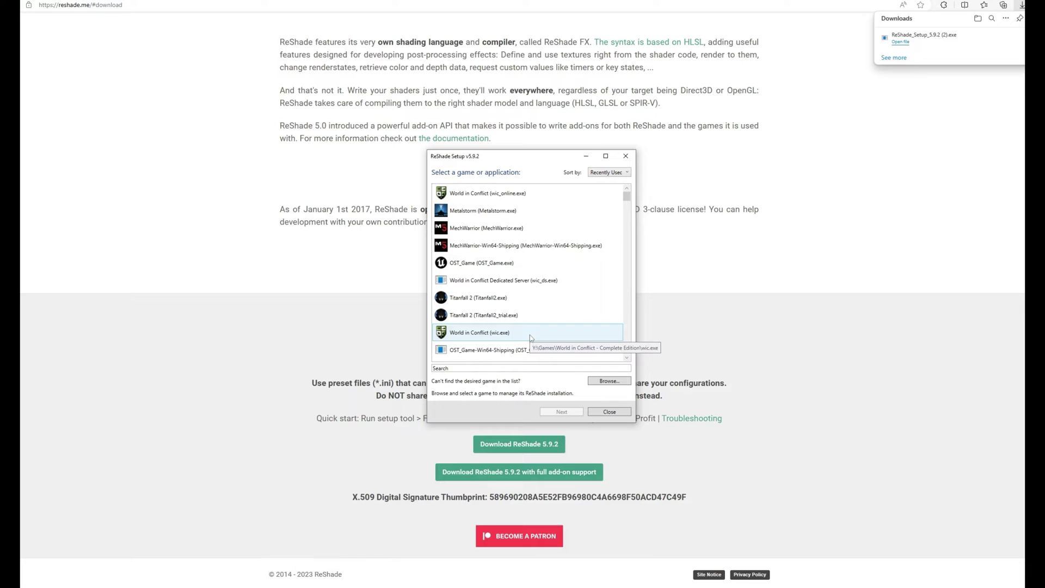
- Choose DCS.exe in the bin-mt folder of DCS World OpenBeta27 as the ReShade target and continue
{"action": "left_click", "coordinate": [609, 381]}
{"action": "scroll", "coordinate": [542, 371], "scroll_direction": "down", "scroll_amount": 3}
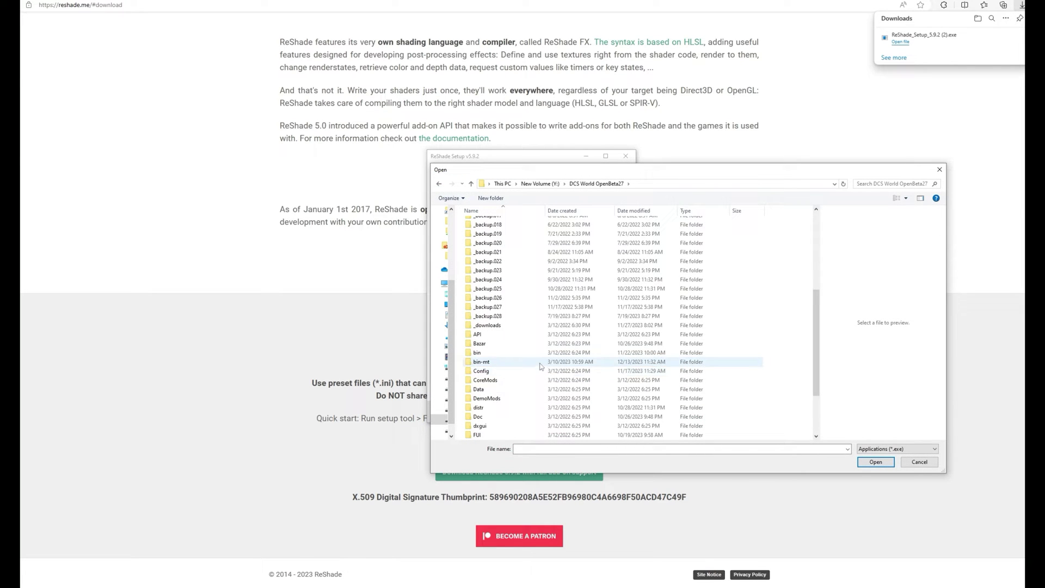
{"action": "double_click", "coordinate": [539, 362]}
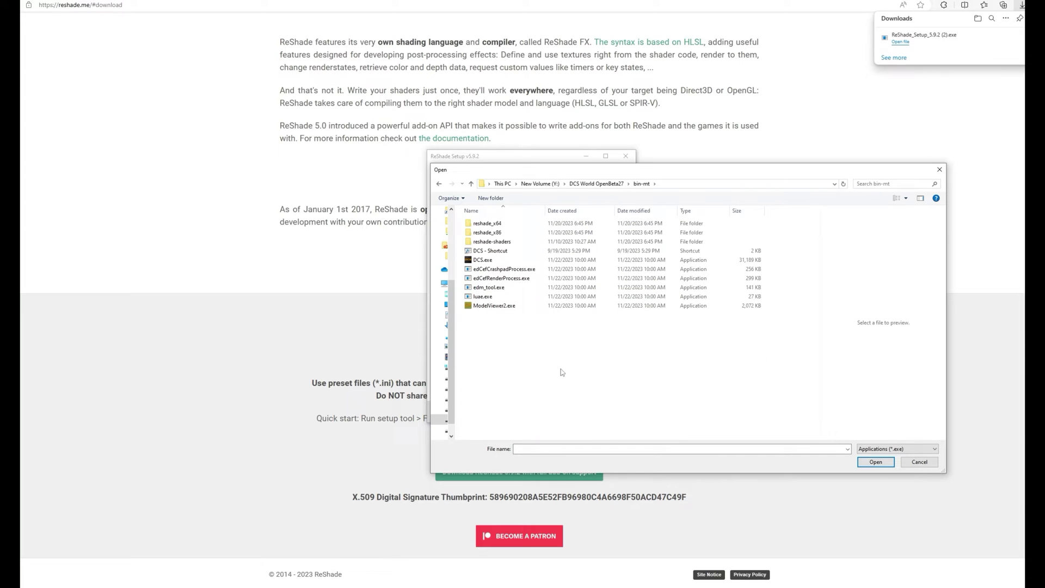
{"action": "double_click", "coordinate": [486, 264]}
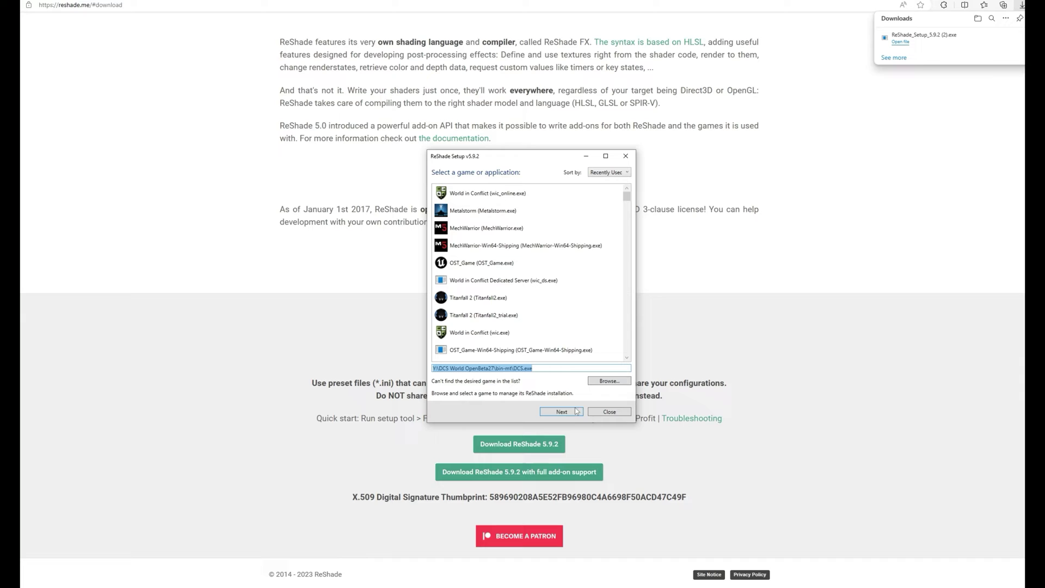
{"action": "left_click", "coordinate": [569, 414]}
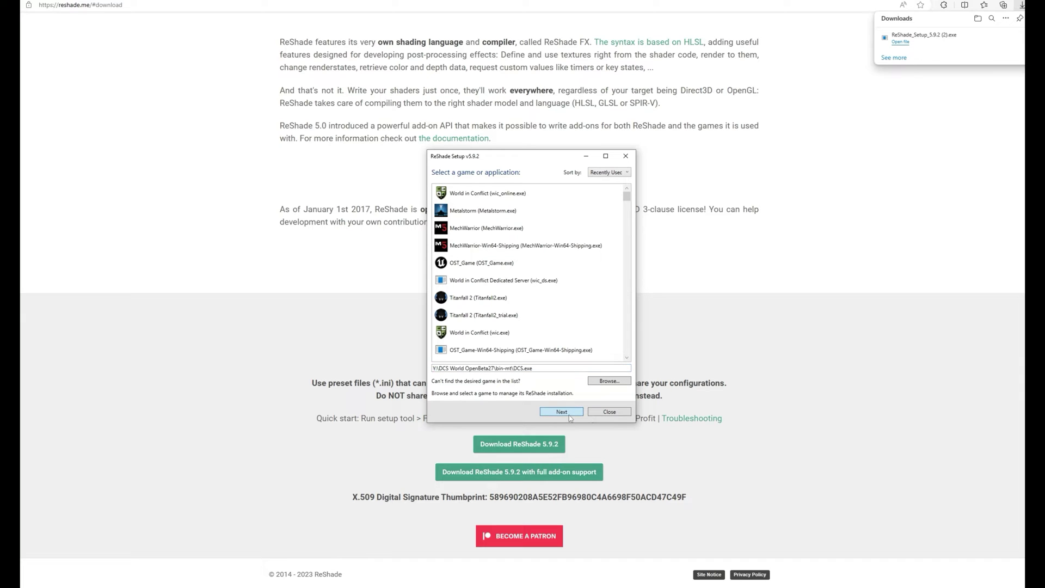
{"action": "left_click", "coordinate": [569, 415]}
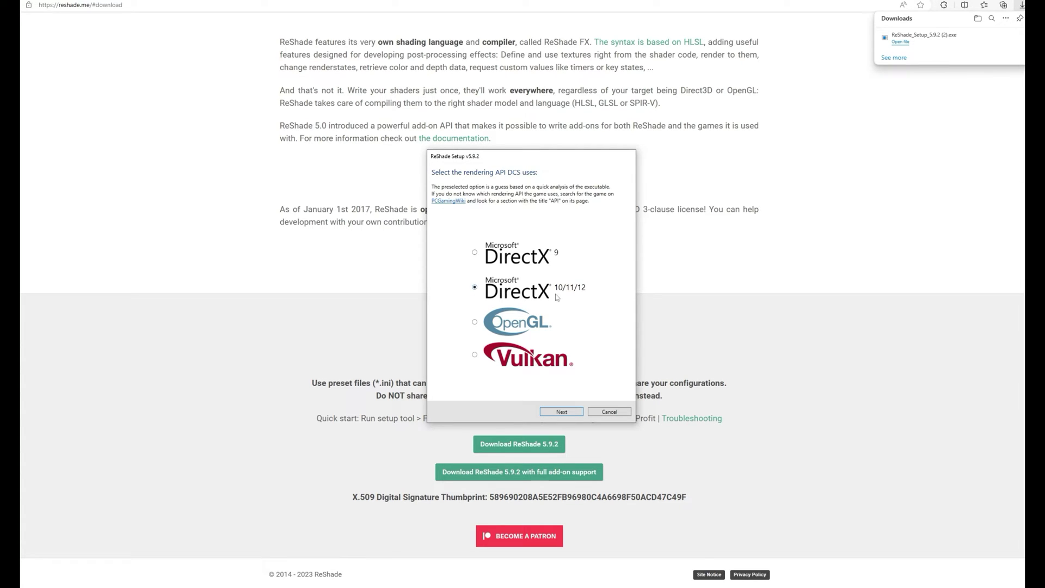
- Accept DirectX 10/11/12 as the rendering API and choose Modify for the existing ReShade installation
{"action": "left_click", "coordinate": [565, 416]}
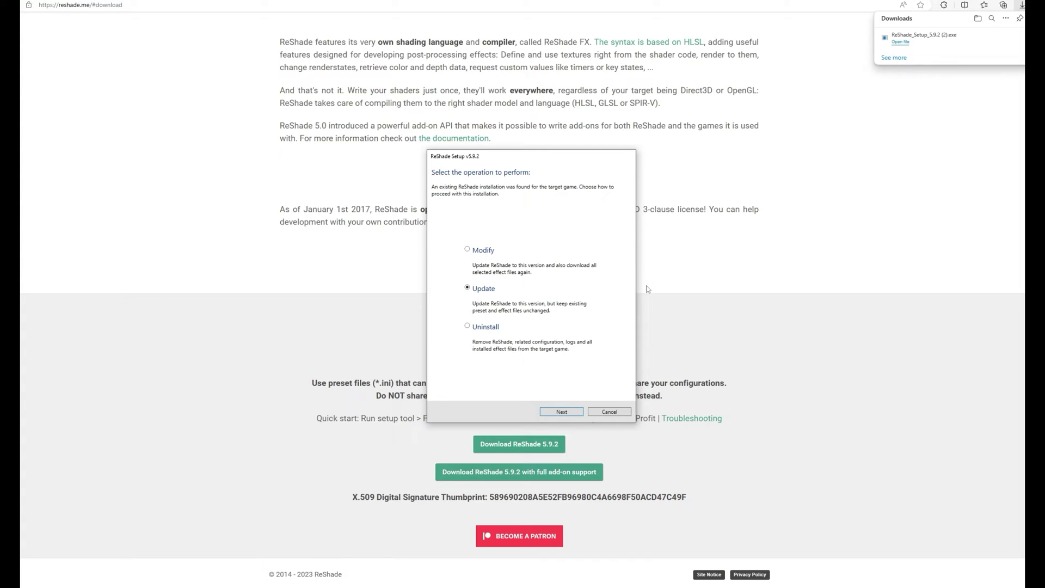
{"action": "double_click", "coordinate": [480, 251]}
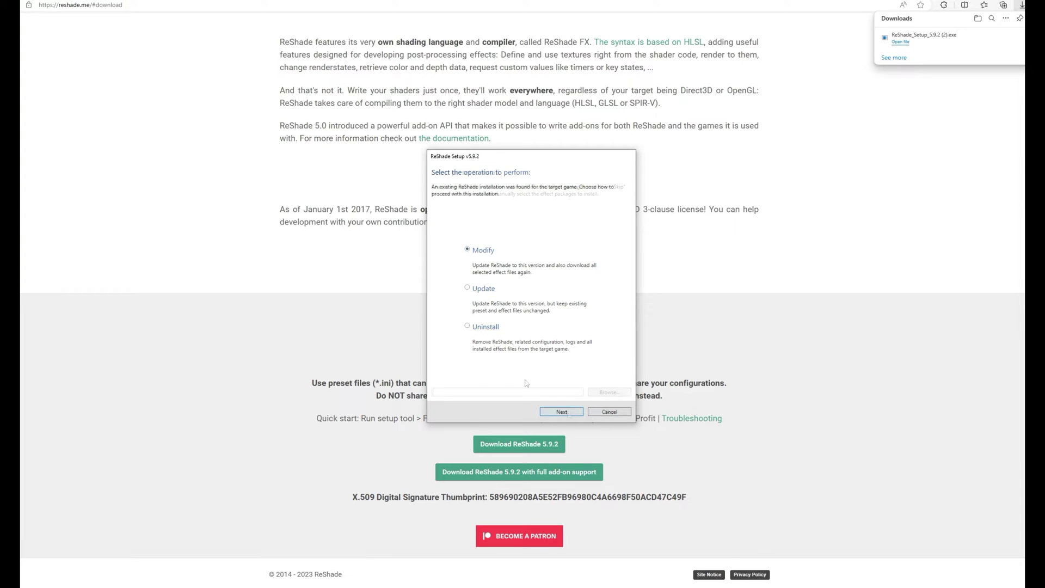
{"action": "left_click", "coordinate": [561, 412]}
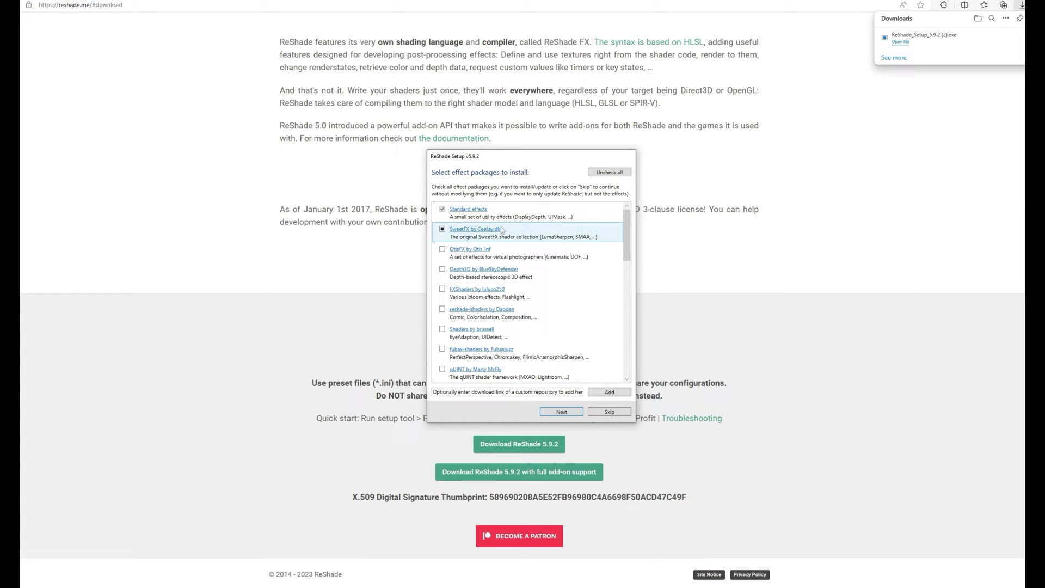
- Include SweetFX and Color effects by prod80 in the effect packages, and continue with all SweetFX files checked
{"action": "left_click", "coordinate": [442, 230]}
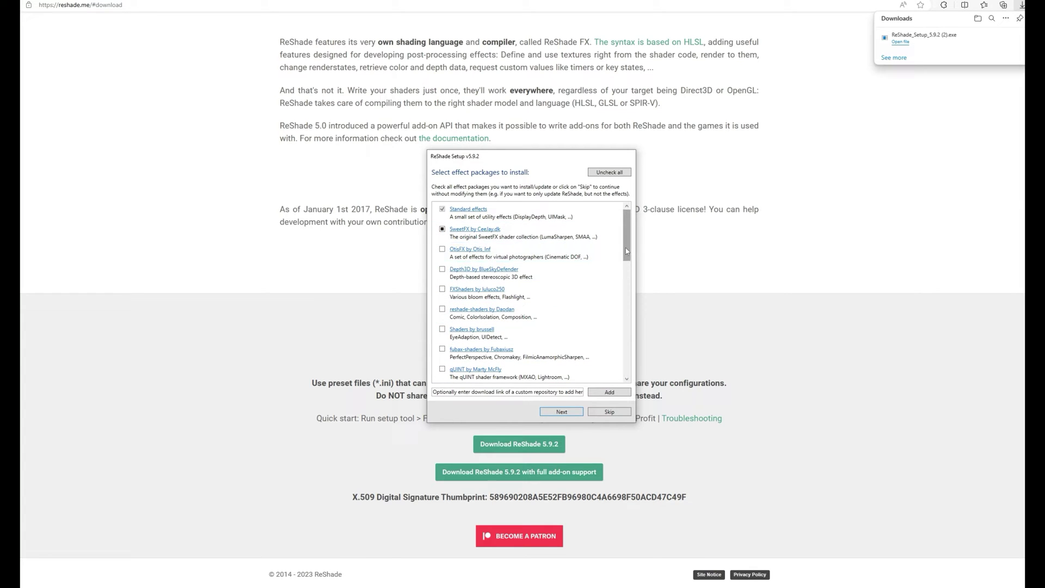
{"action": "left_click_drag", "start_coordinate": [626, 250], "coordinate": [626, 251]}
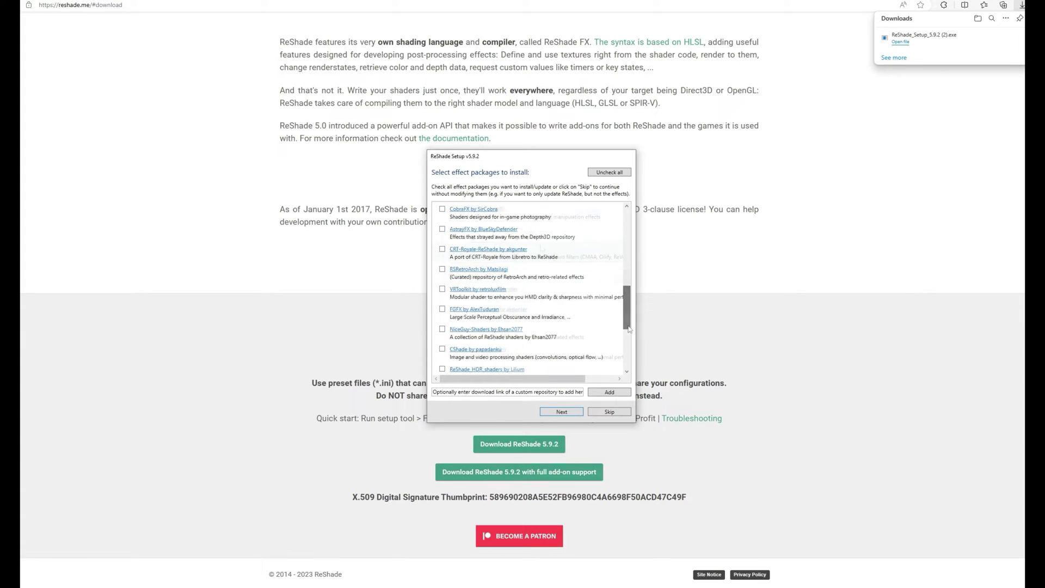
{"action": "scroll", "coordinate": [533, 262], "scroll_direction": "up", "scroll_amount": 1}
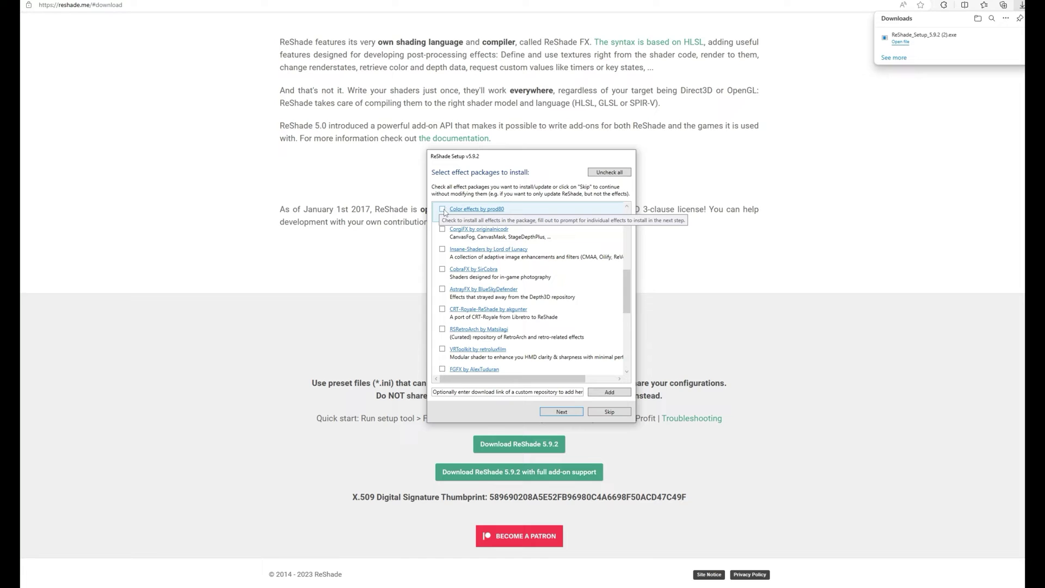
{"action": "left_click", "coordinate": [441, 209]}
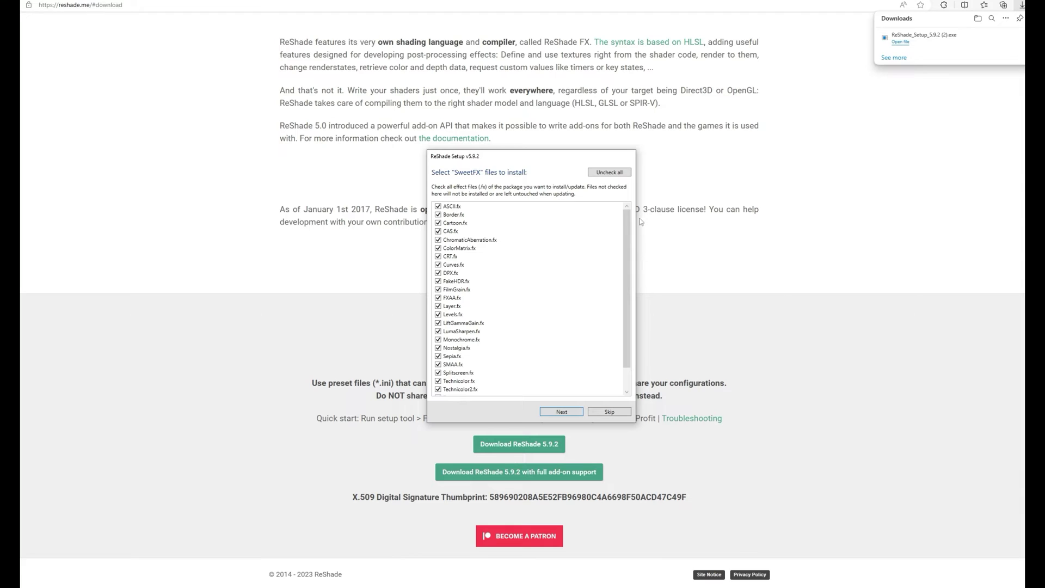
{"action": "left_click_drag", "start_coordinate": [628, 239], "coordinate": [645, 220]}
{"action": "left_click", "coordinate": [569, 413]}
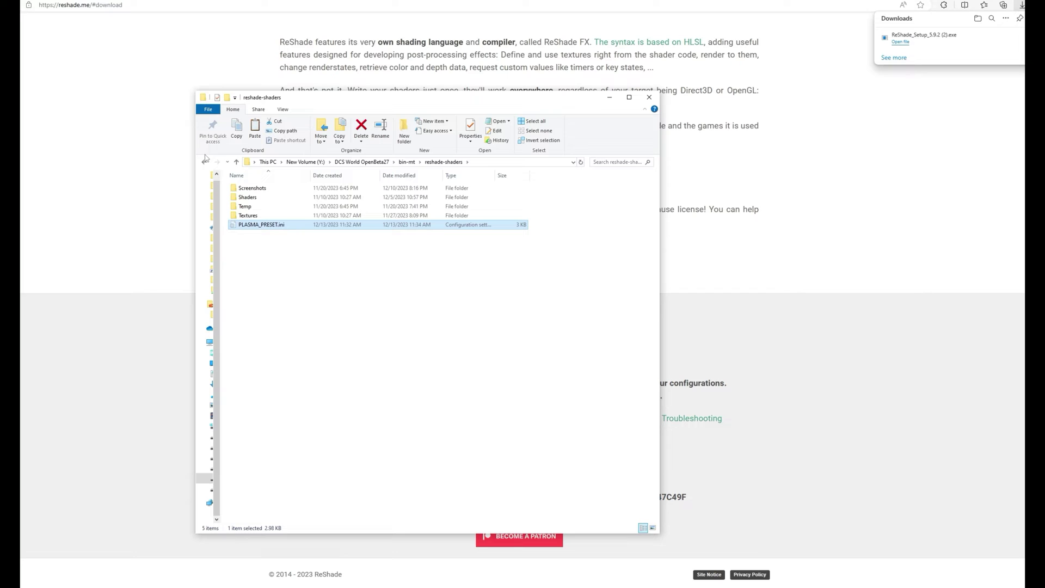
- Move the cut PLASMA_PRESET.ini file from reshade-shaders into the bin-mt folder, using Explorer for the paste
{"action": "left_click", "coordinate": [204, 163]}
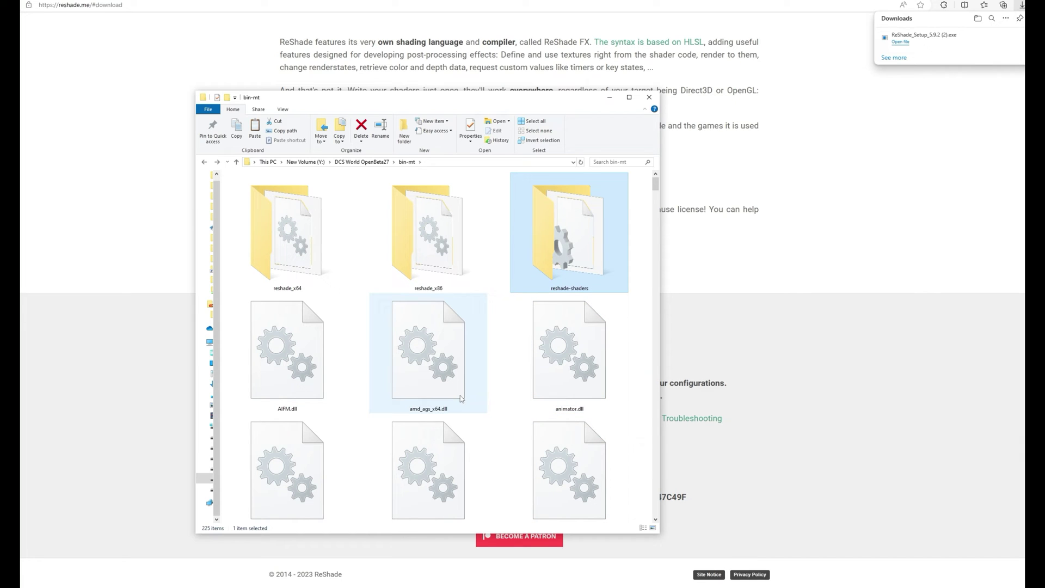
{"action": "right_click", "coordinate": [494, 387]}
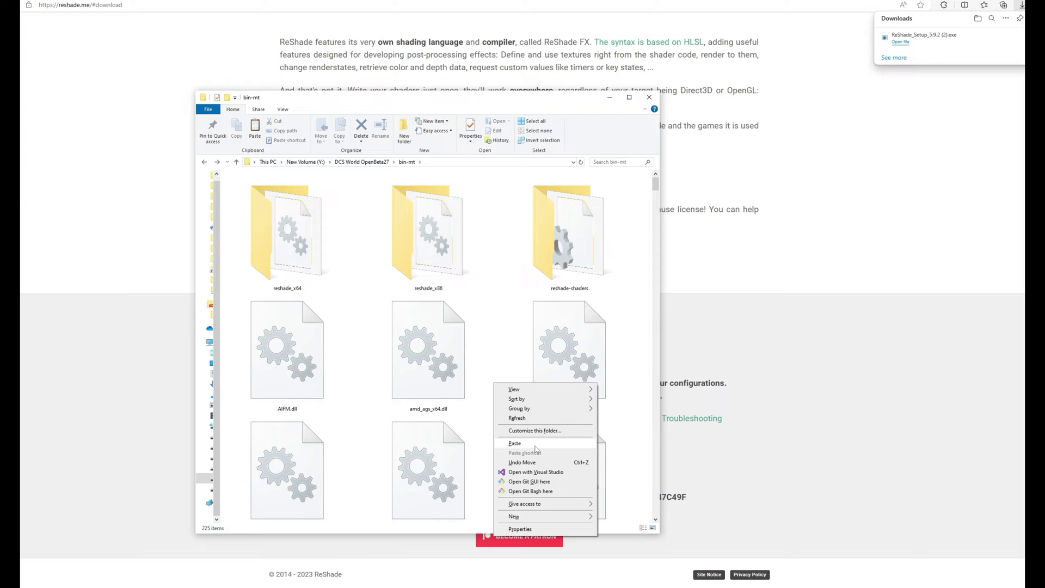
{"action": "left_click", "coordinate": [515, 443]}
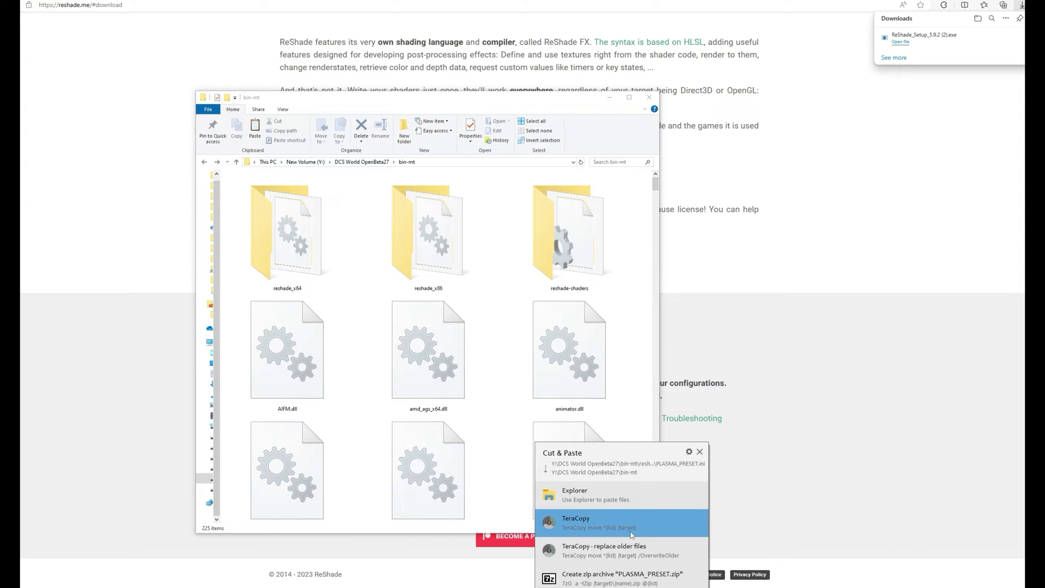
{"action": "left_click", "coordinate": [601, 501]}
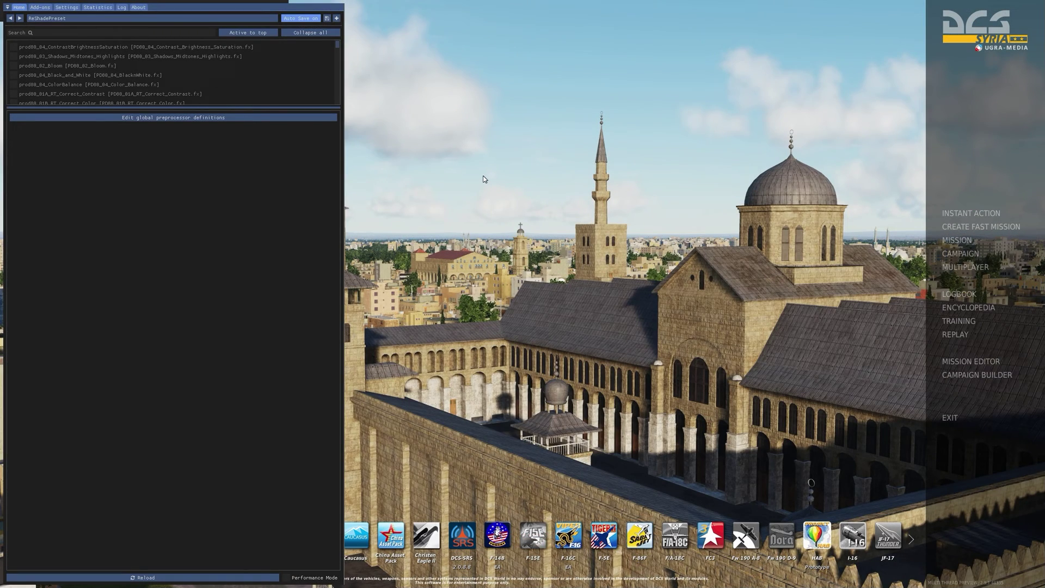
- In DCS, load PLASMA_PRESET.ini from the bin-mt folder as the ReShade preset and close the overlay
{"action": "key", "text": "Home"}
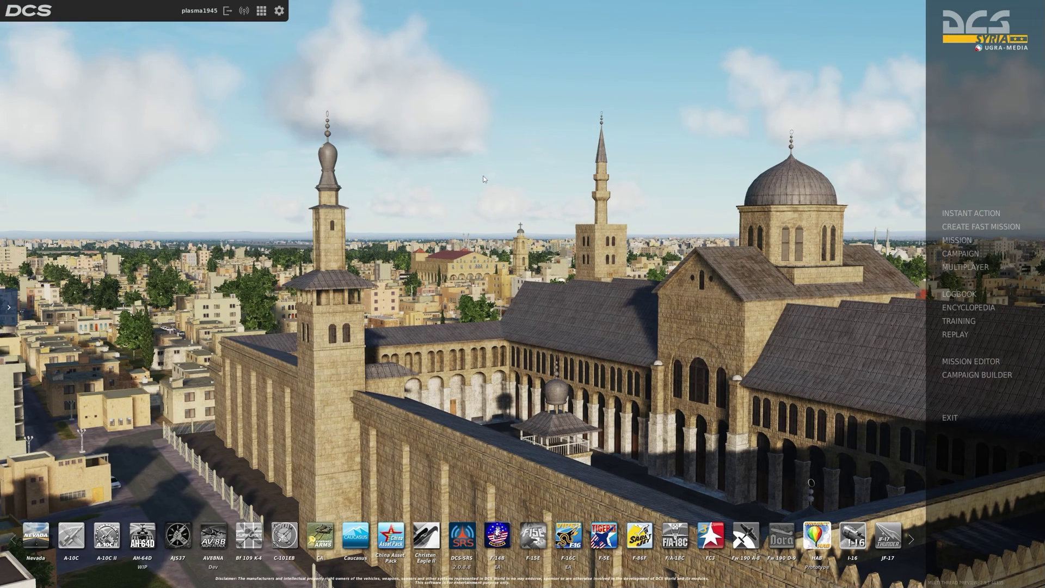
{"action": "key", "text": "Home"}
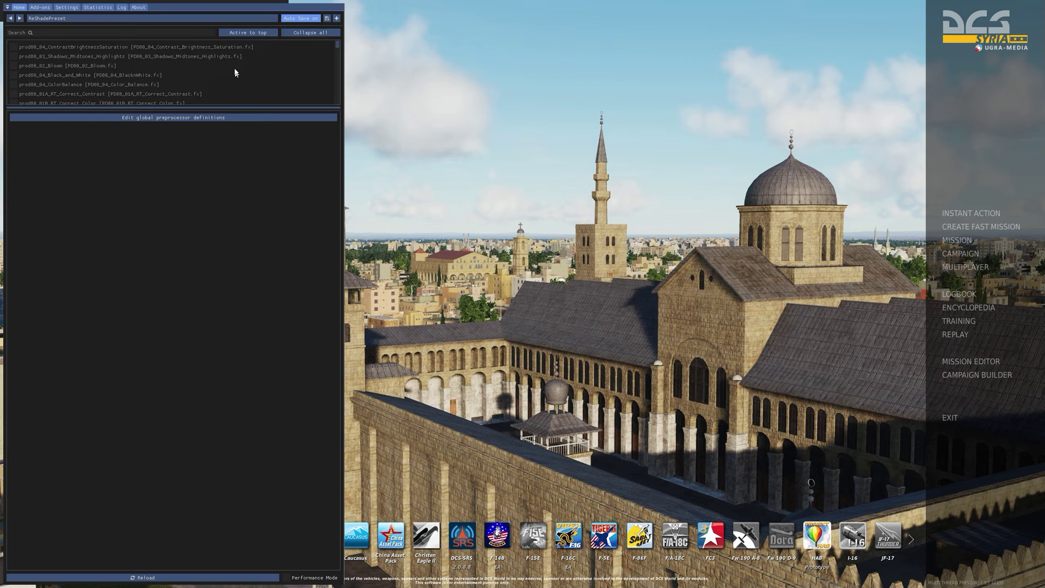
{"action": "left_click", "coordinate": [115, 19]}
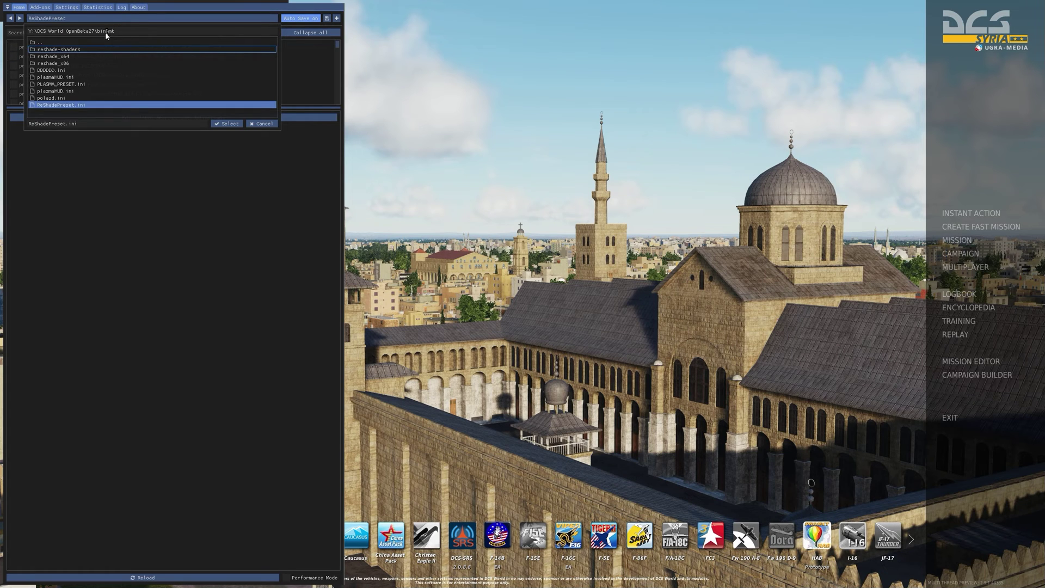
{"action": "double_click", "coordinate": [75, 85]}
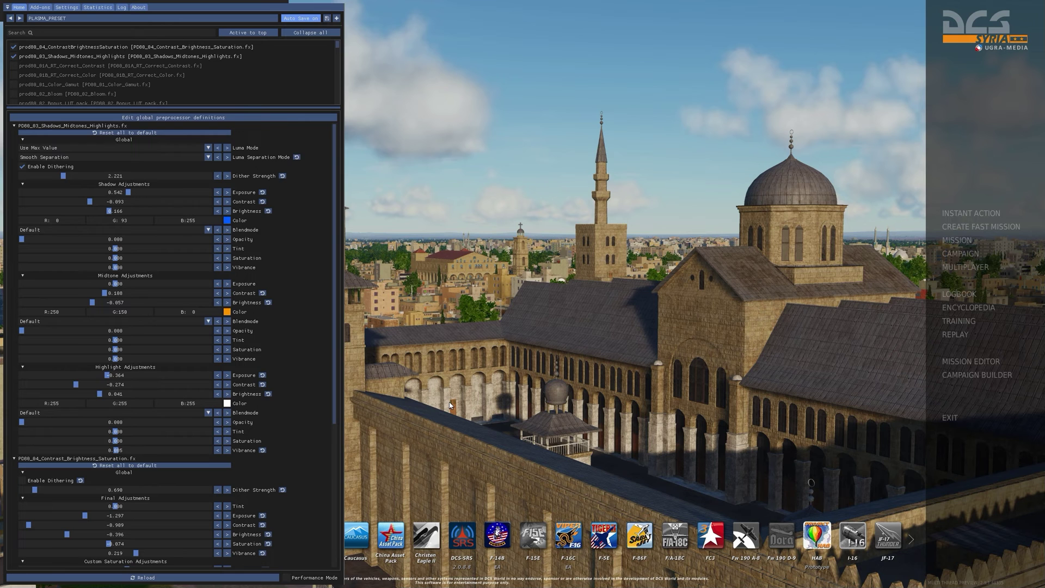
{"action": "key", "text": "Home"}
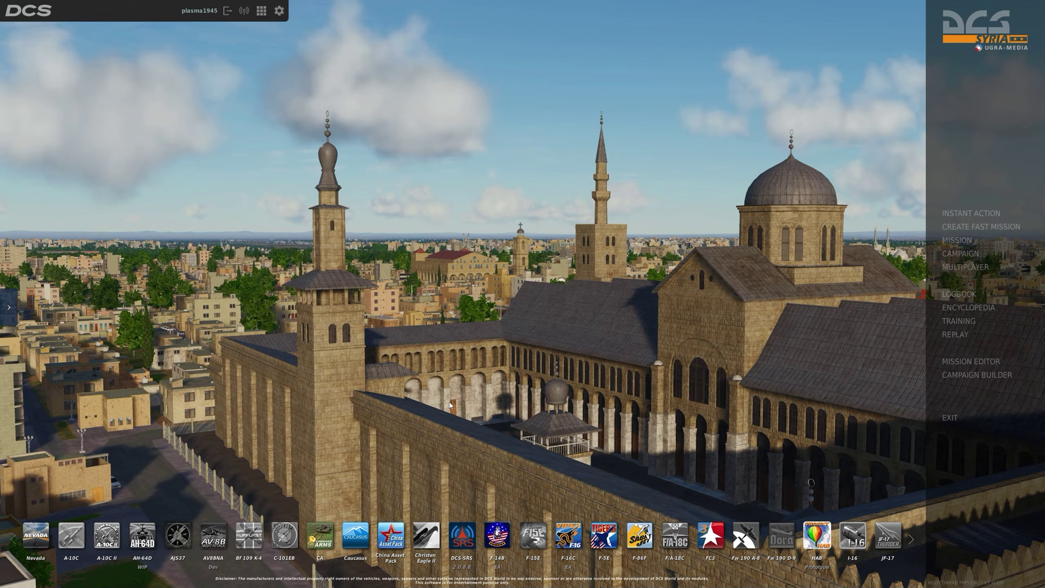